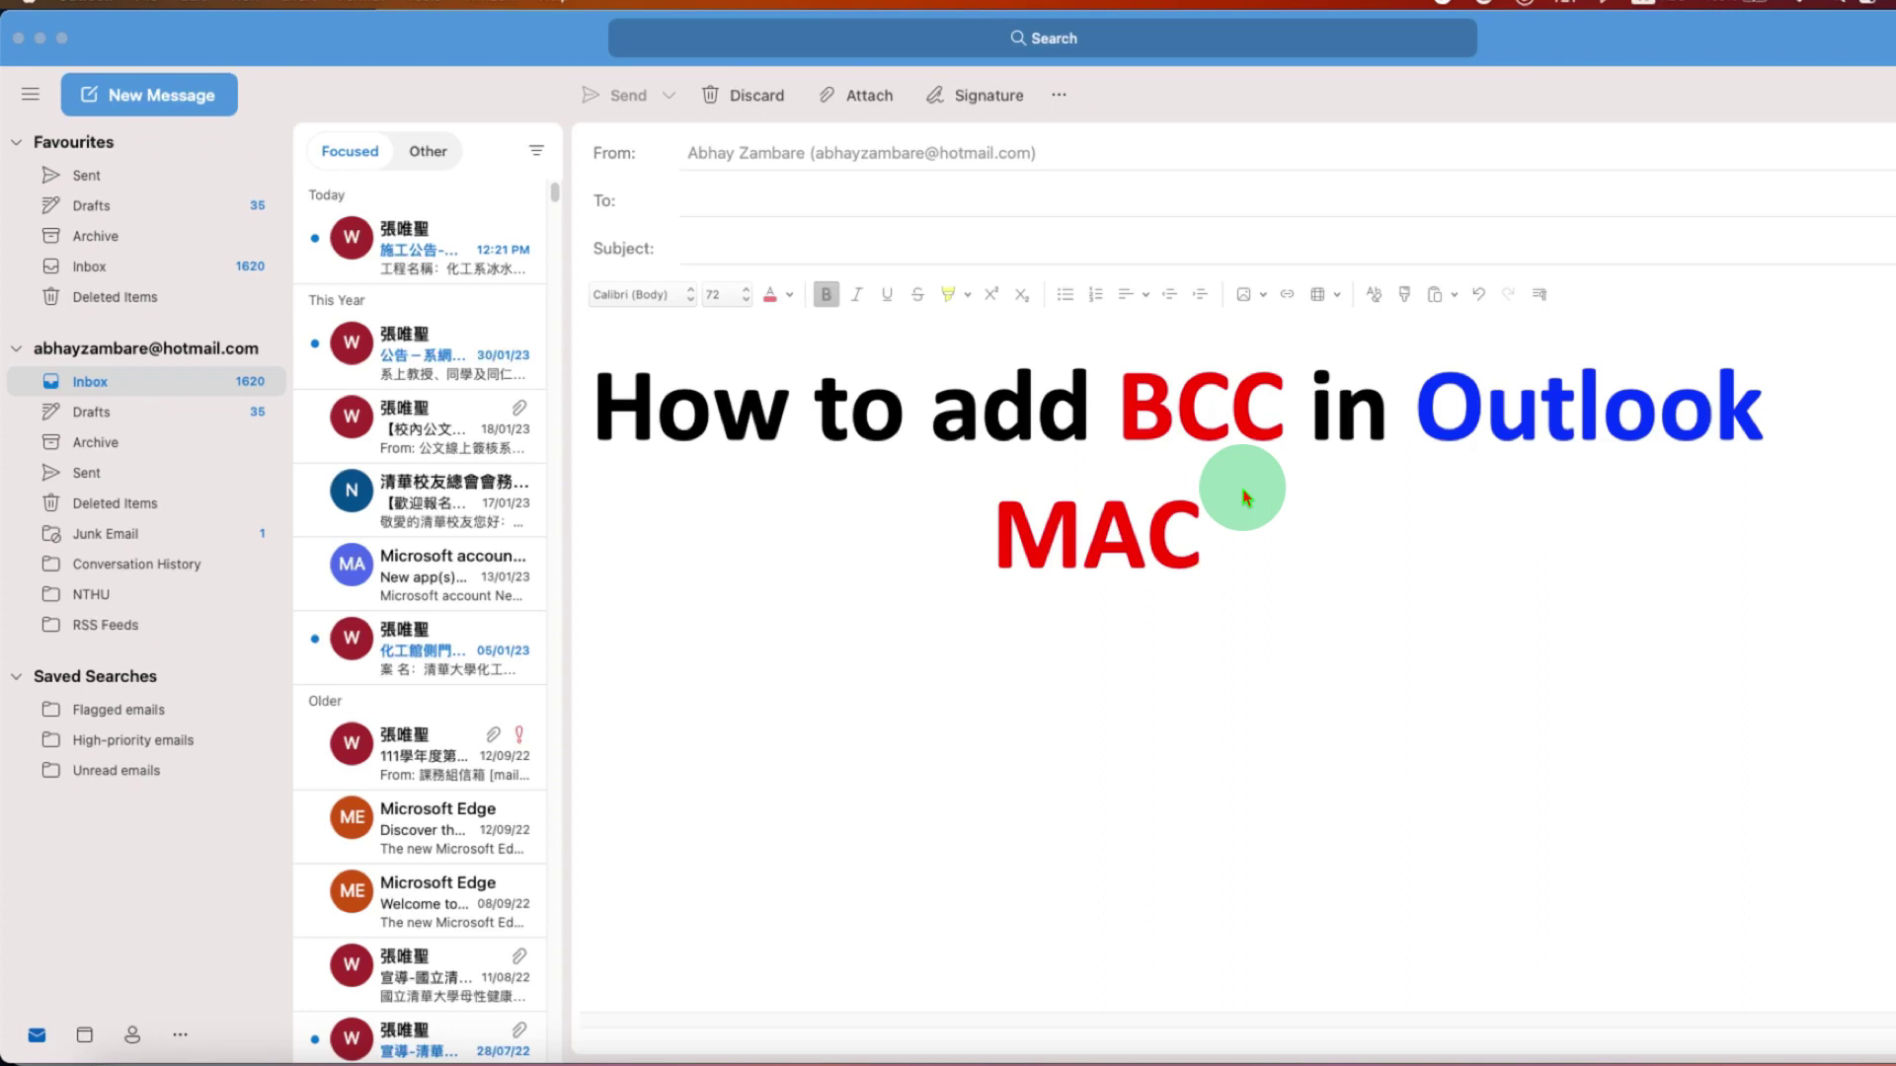
- Add the suggested contact from autocomplete as the message's To recipient
click(1225, 553)
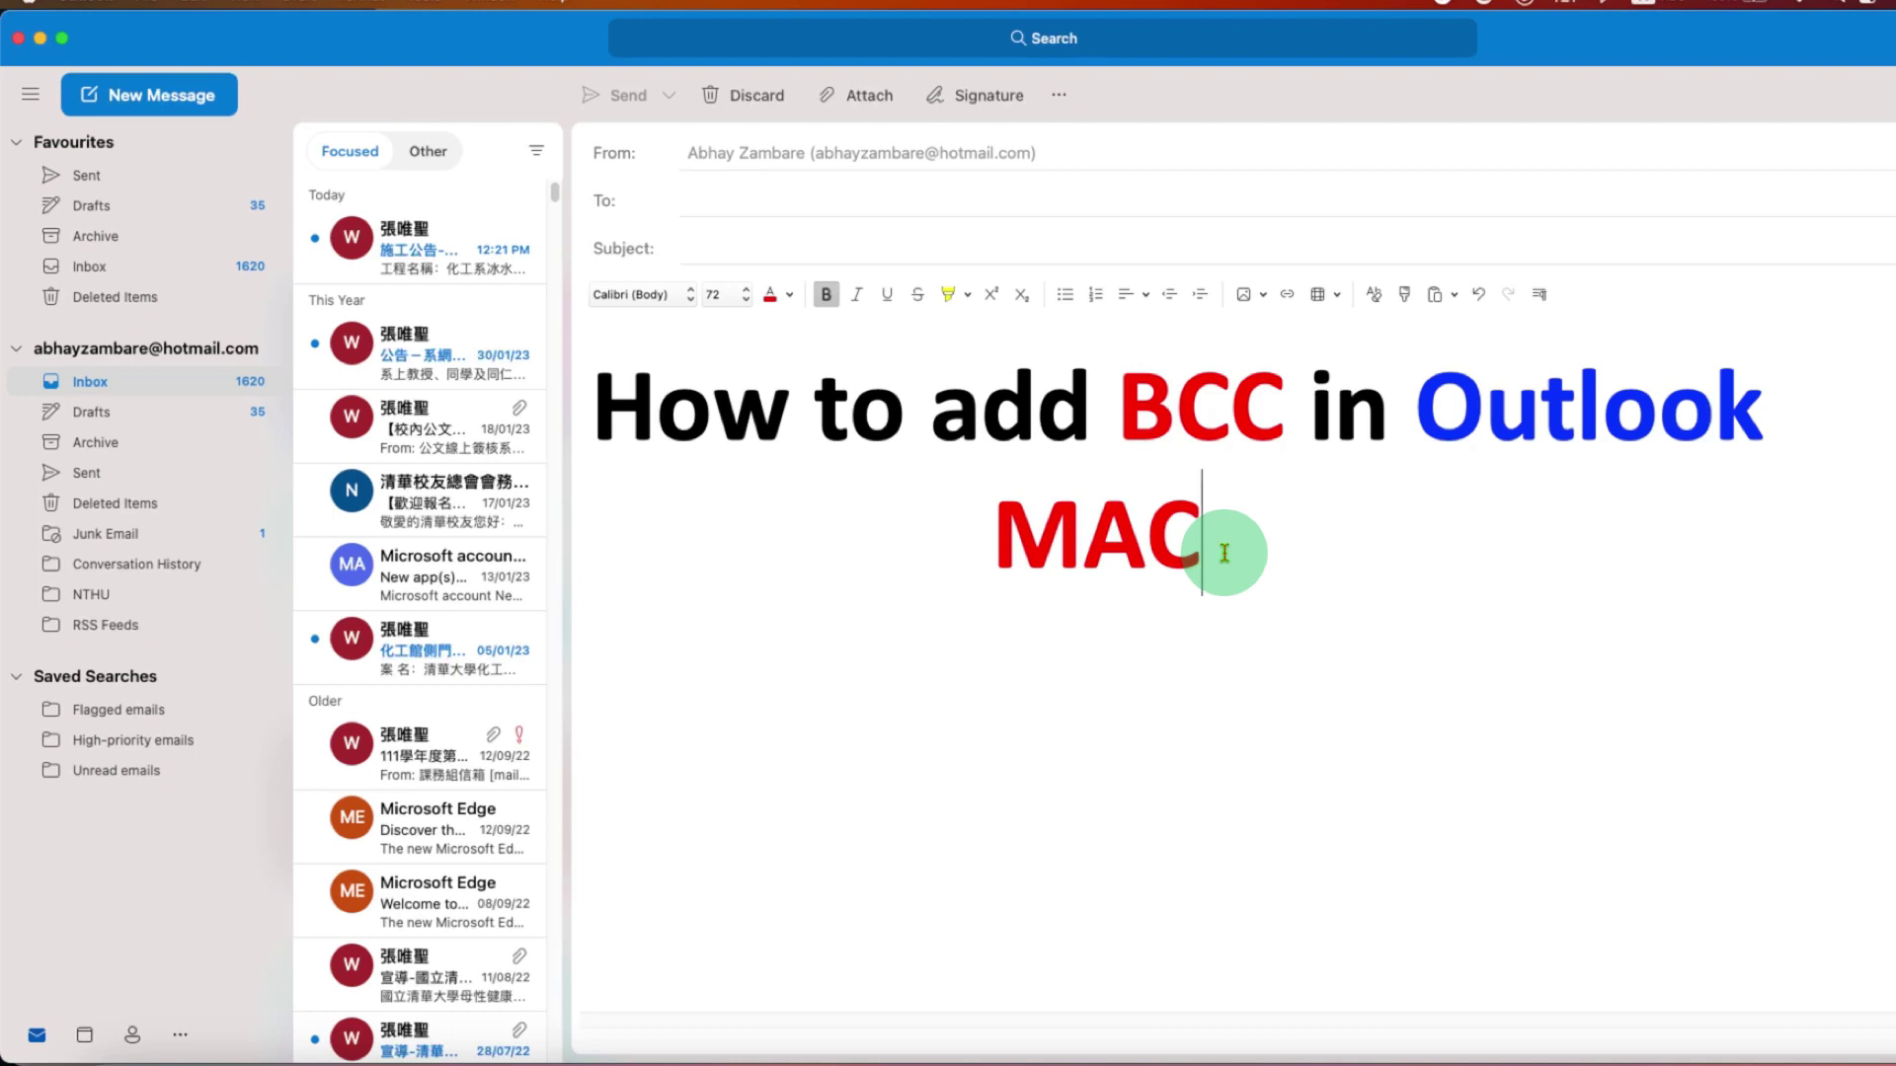
click(795, 202)
text(a)
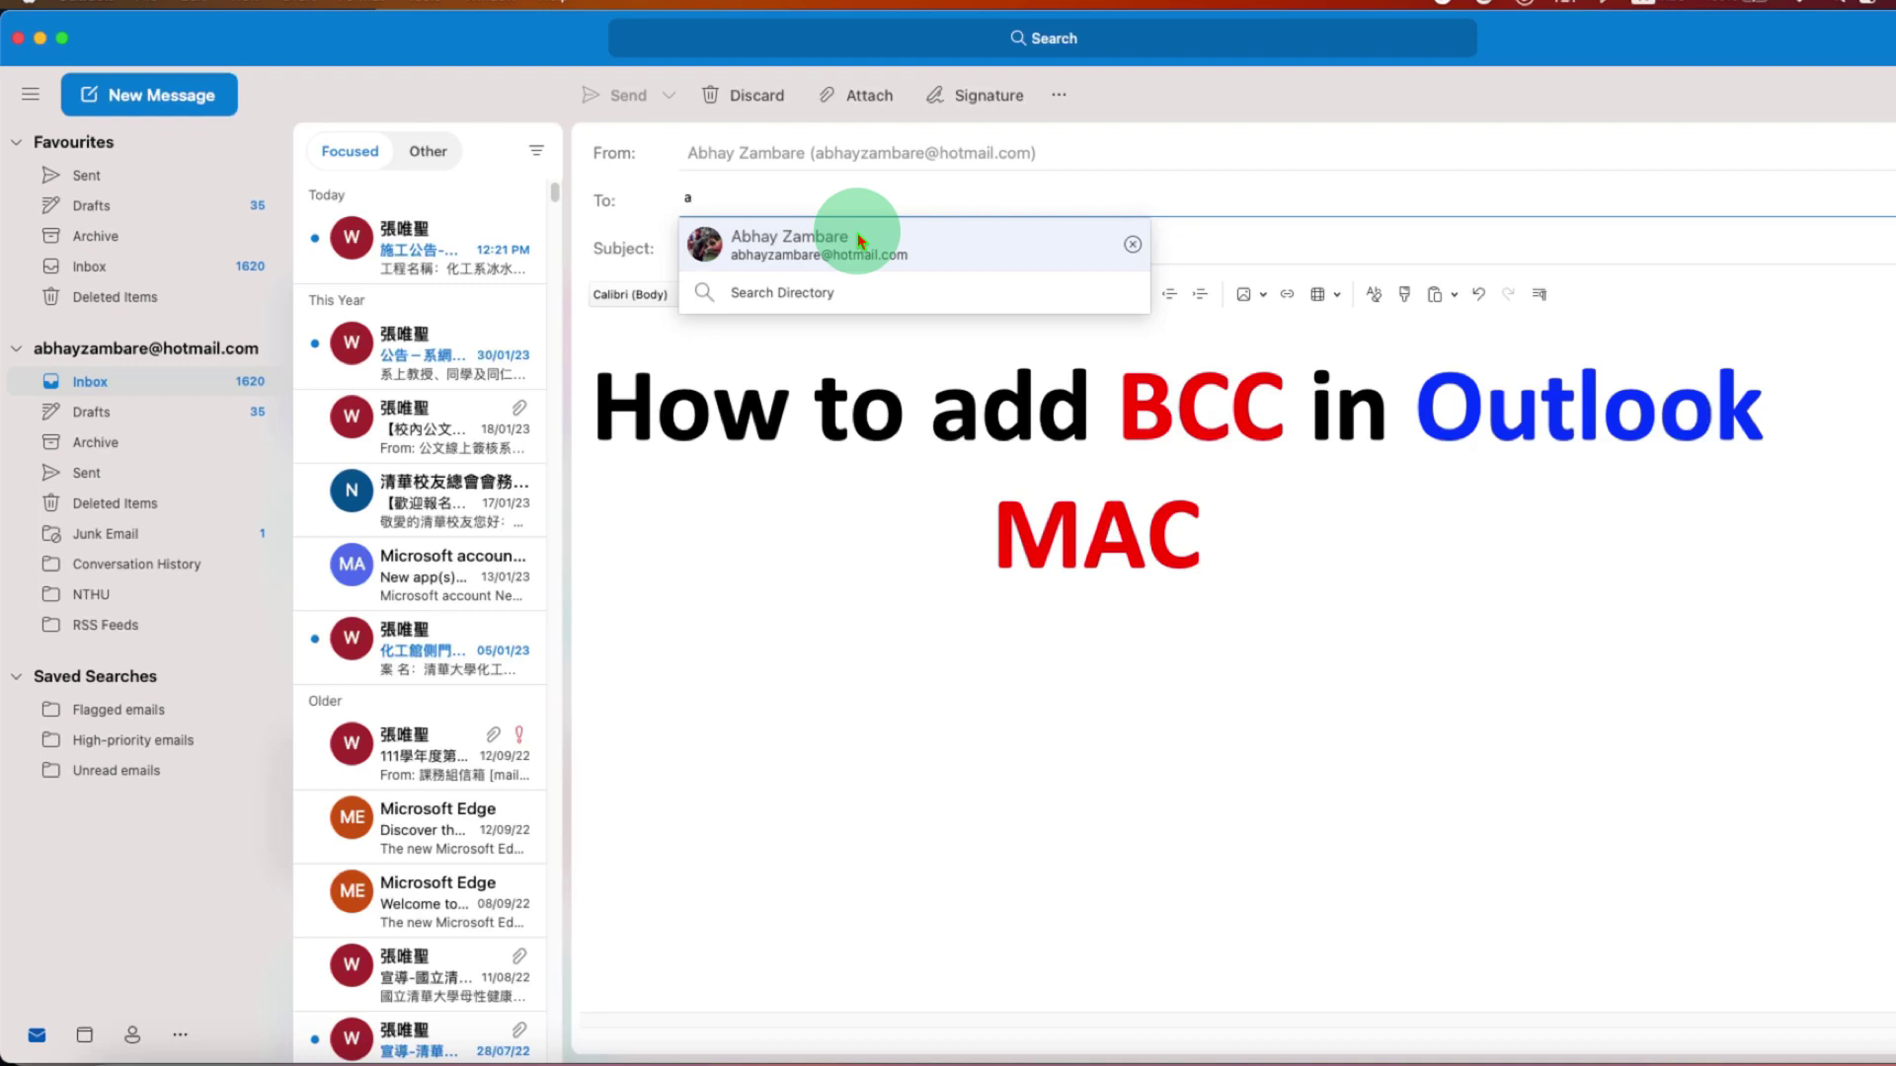
click(868, 255)
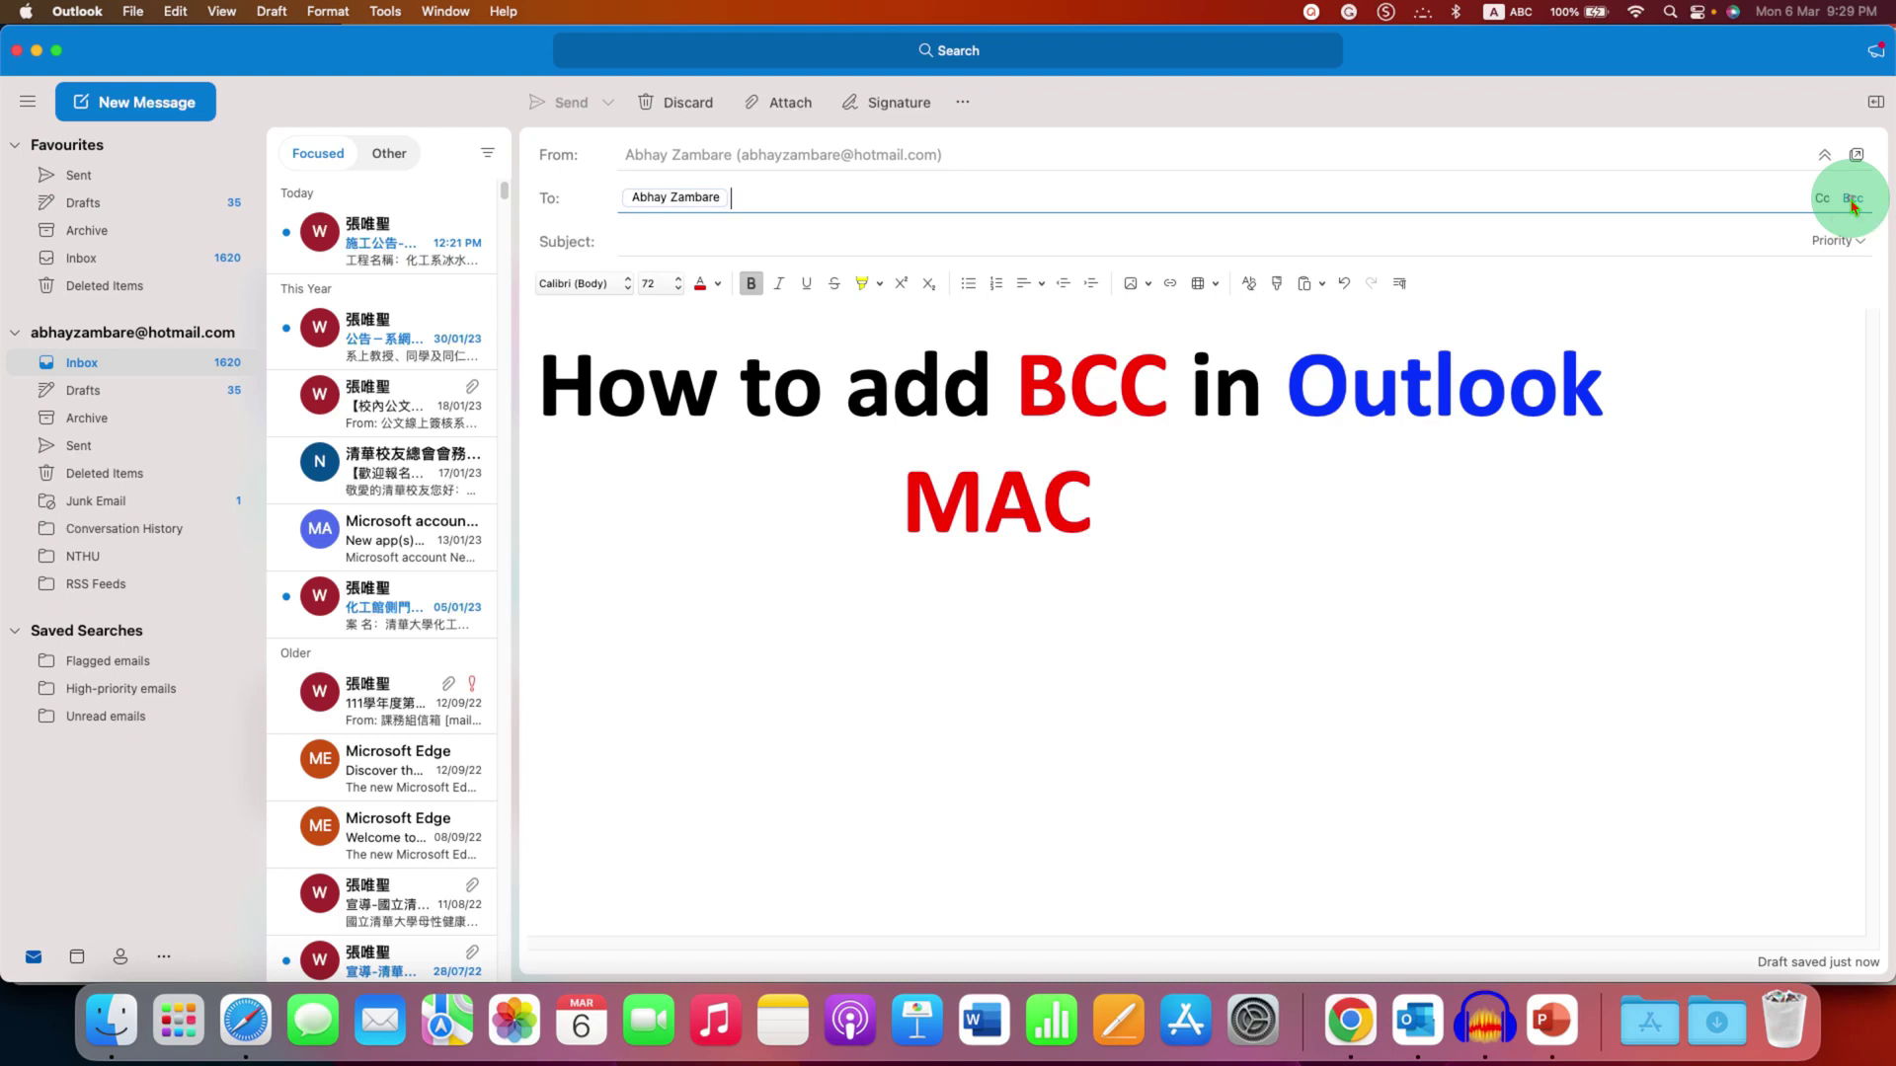
- Show the Bcc line and add the same suggested contact to it
click(1853, 199)
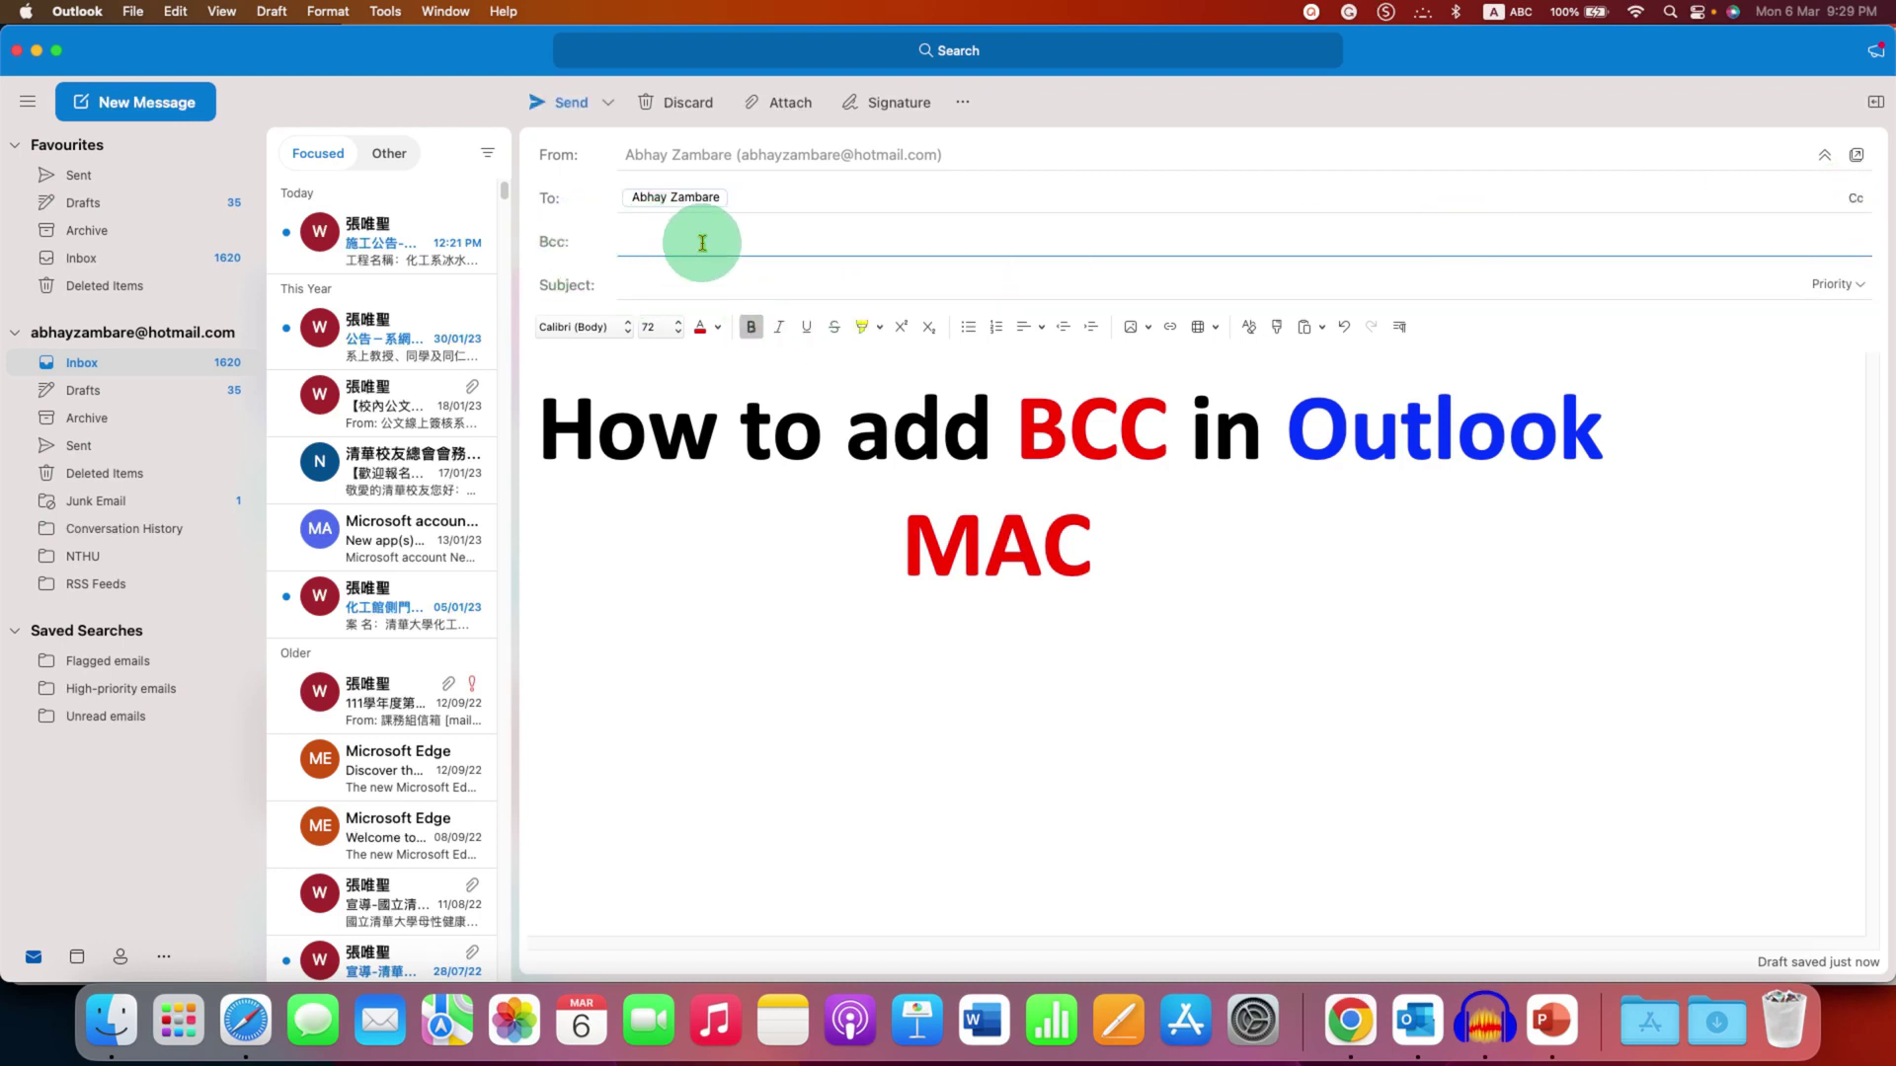
text(a)
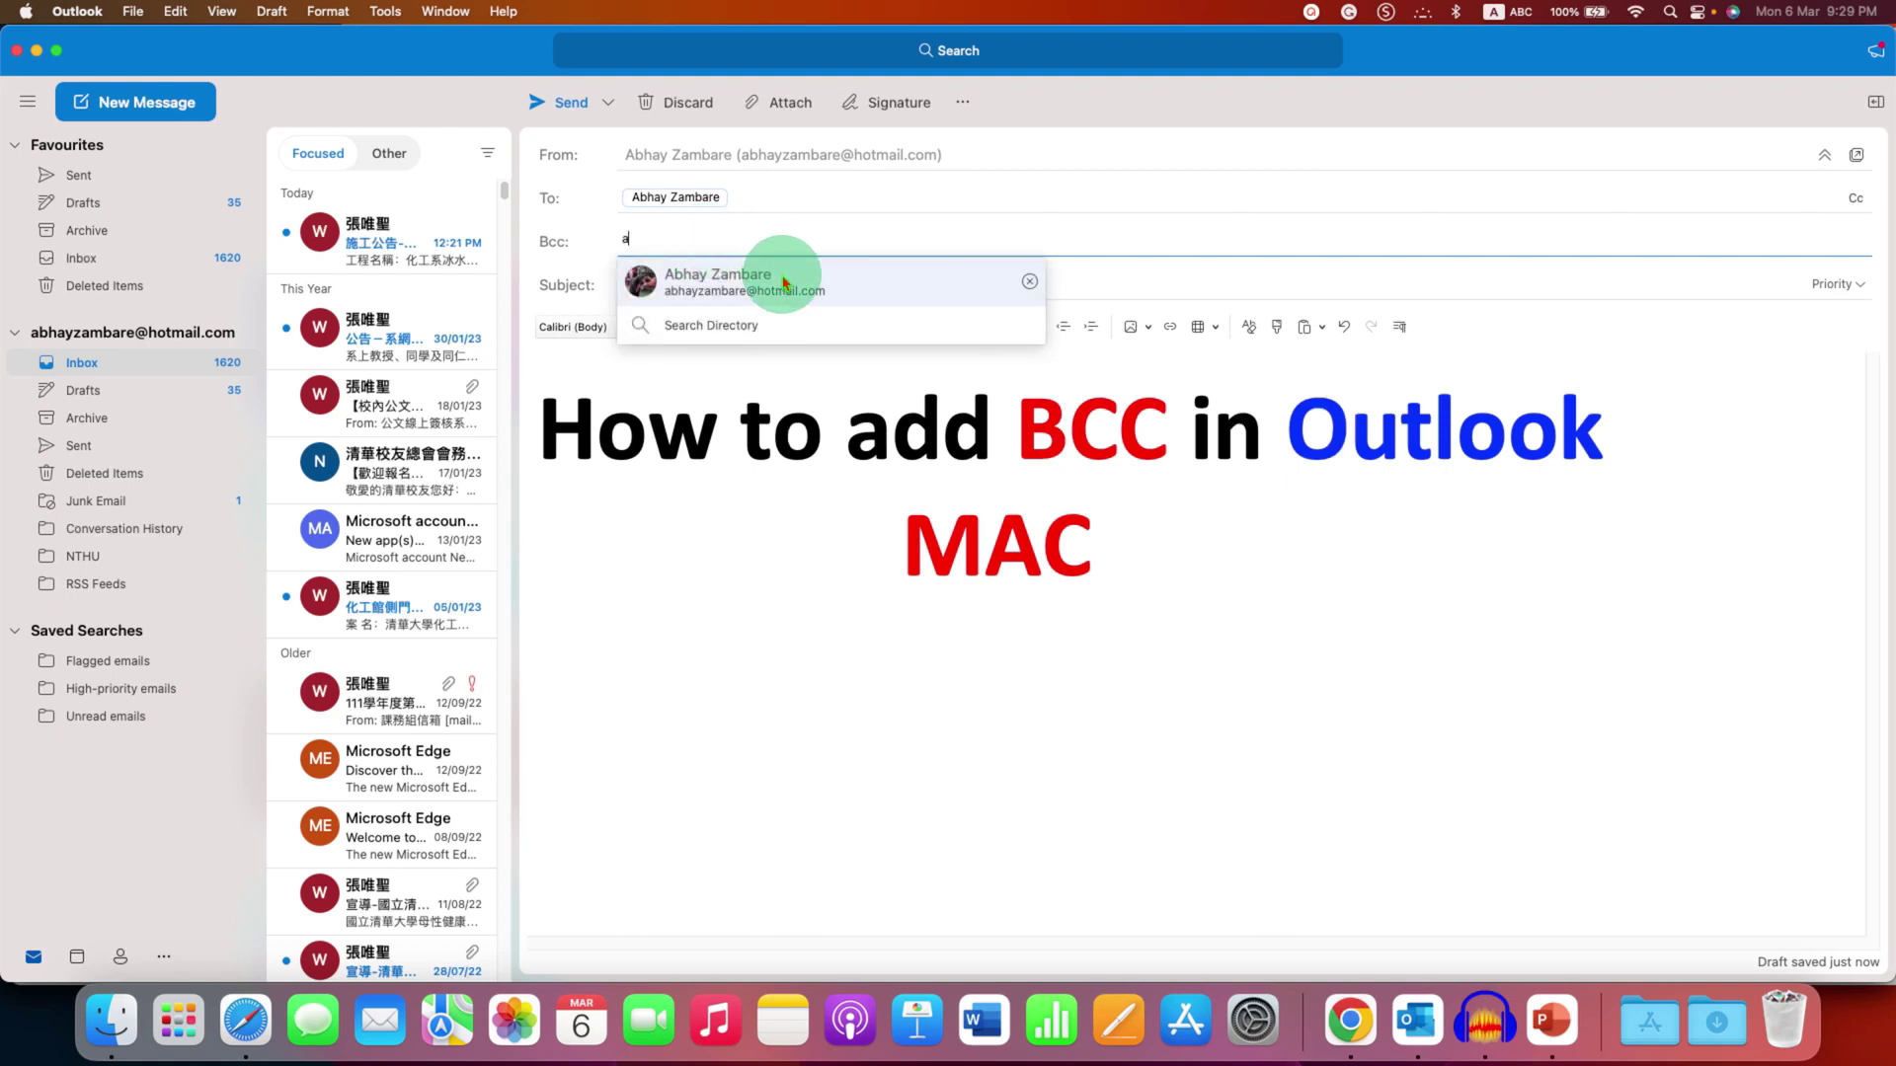
click(852, 281)
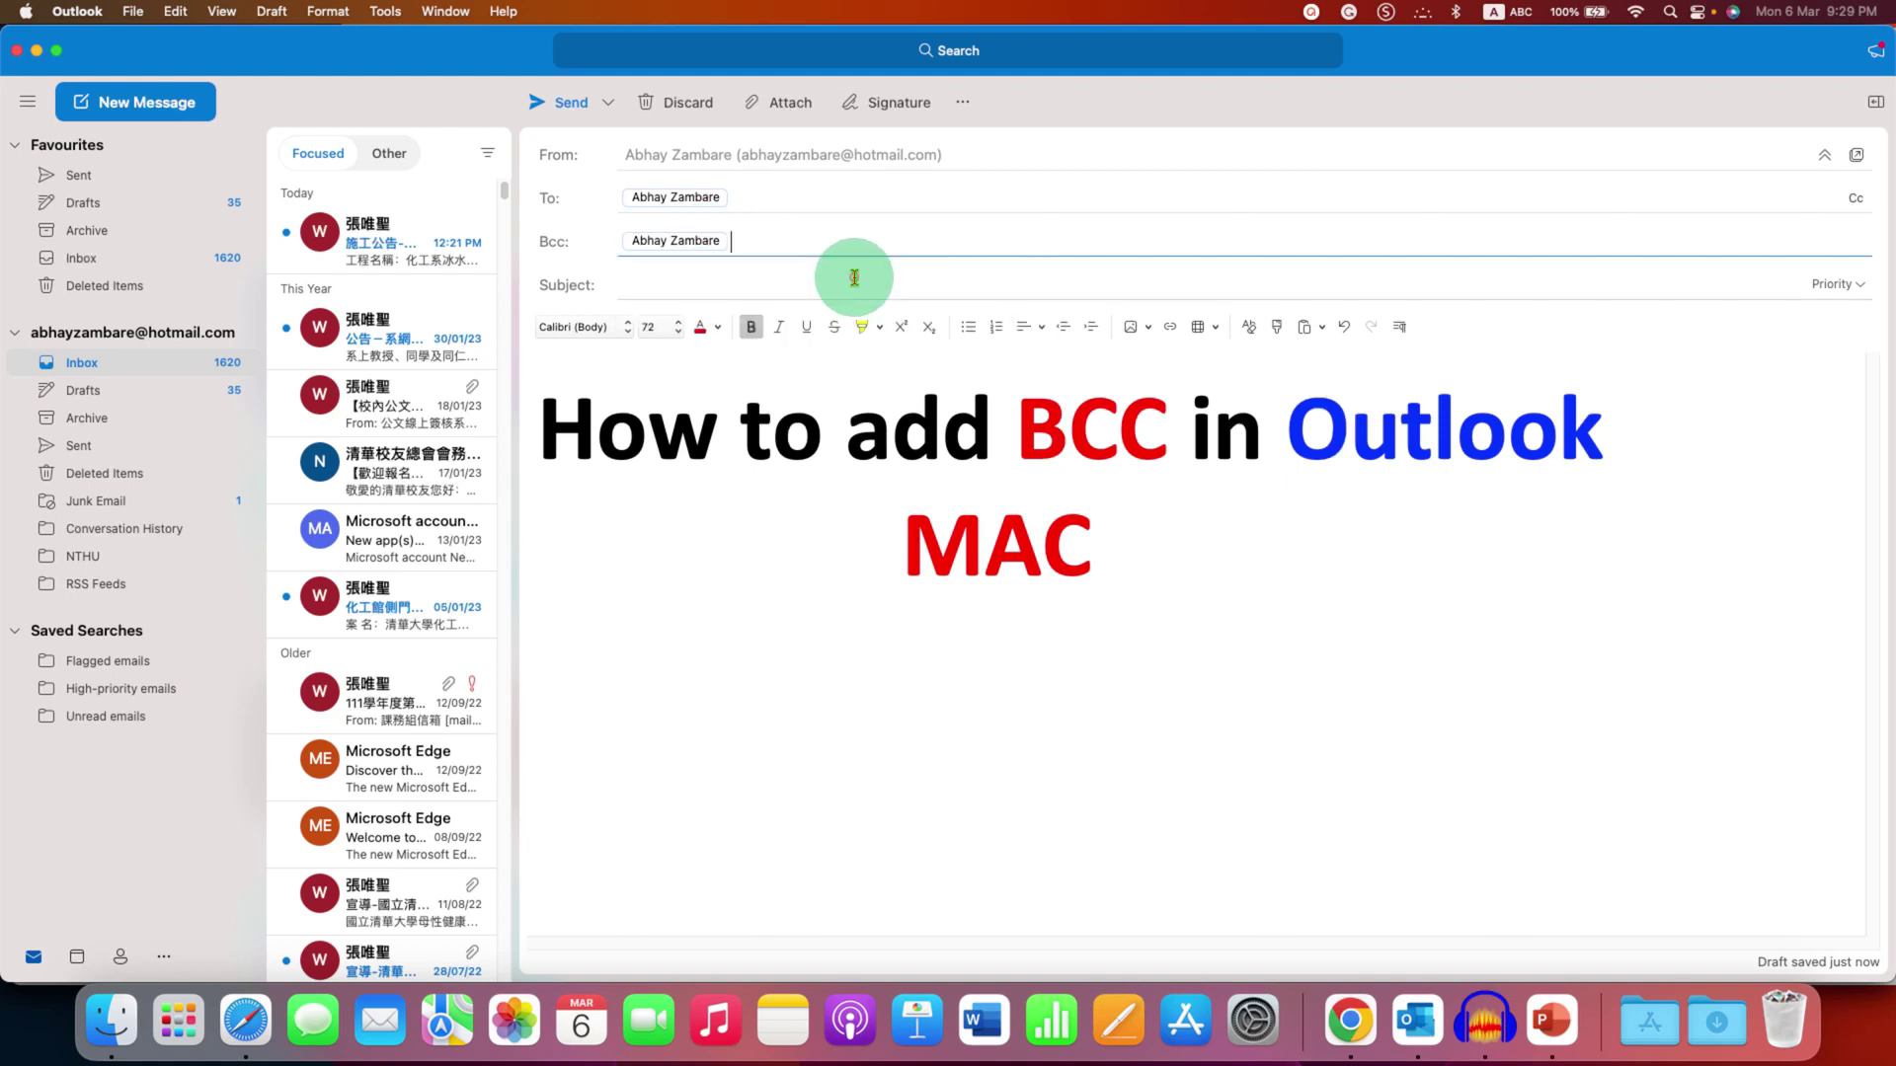